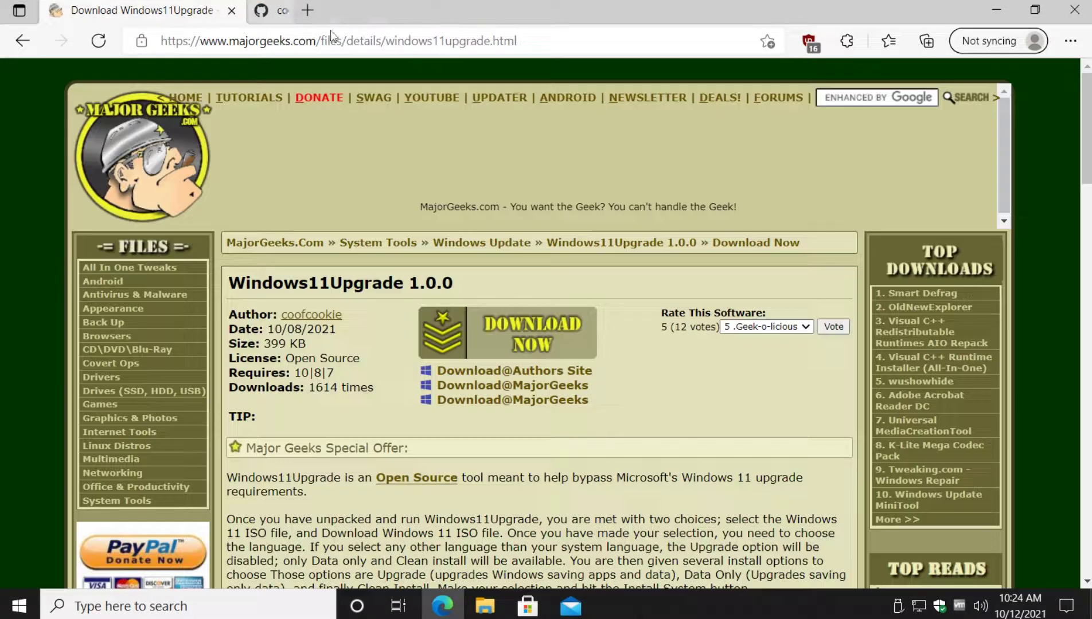
- Close the GitHub tab, leaving the MajorGeeks Windows11Upgrade 1.0.0 download page
left_click(437, 10)
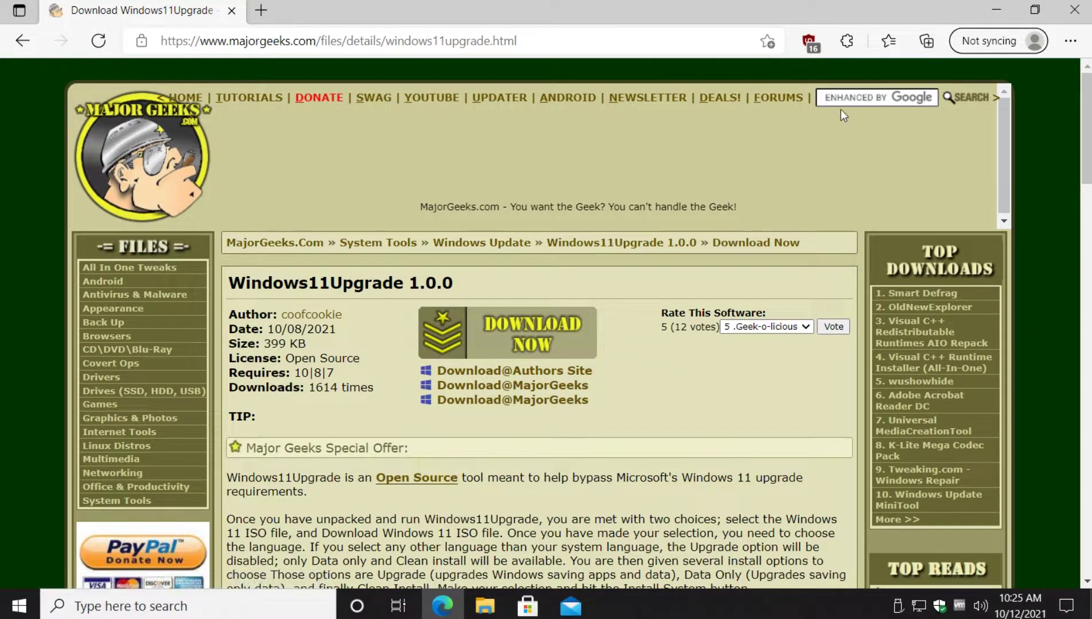
- Minimize Edge, inspect Windows11Upgrade_EN.zip's extract options, then open the extracted Windows11Upgrade_EN folder
left_click(998, 14)
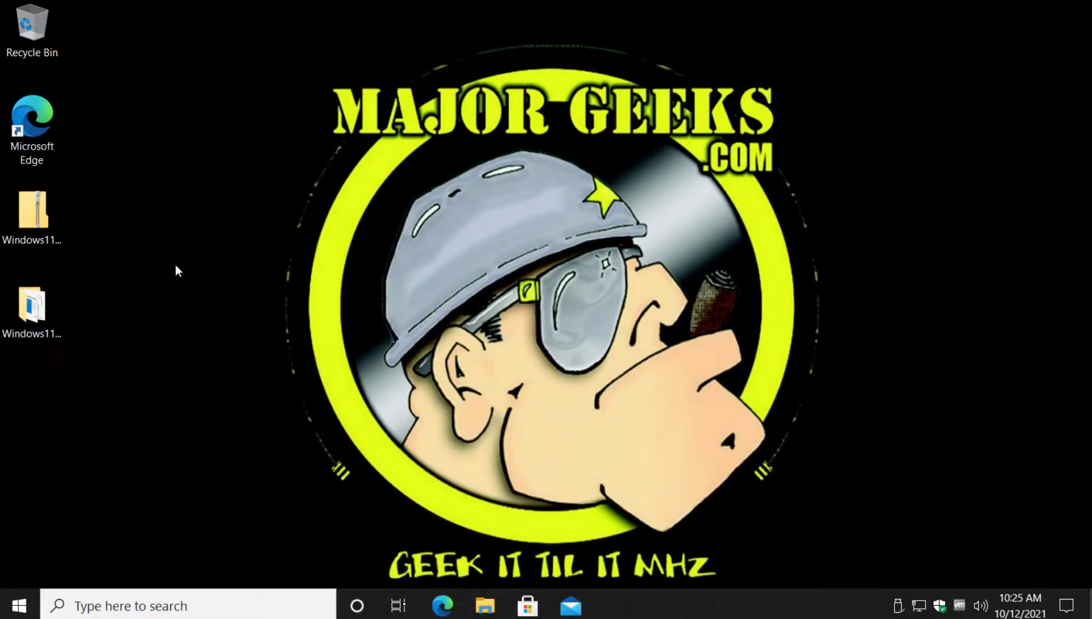
double_click(48, 209)
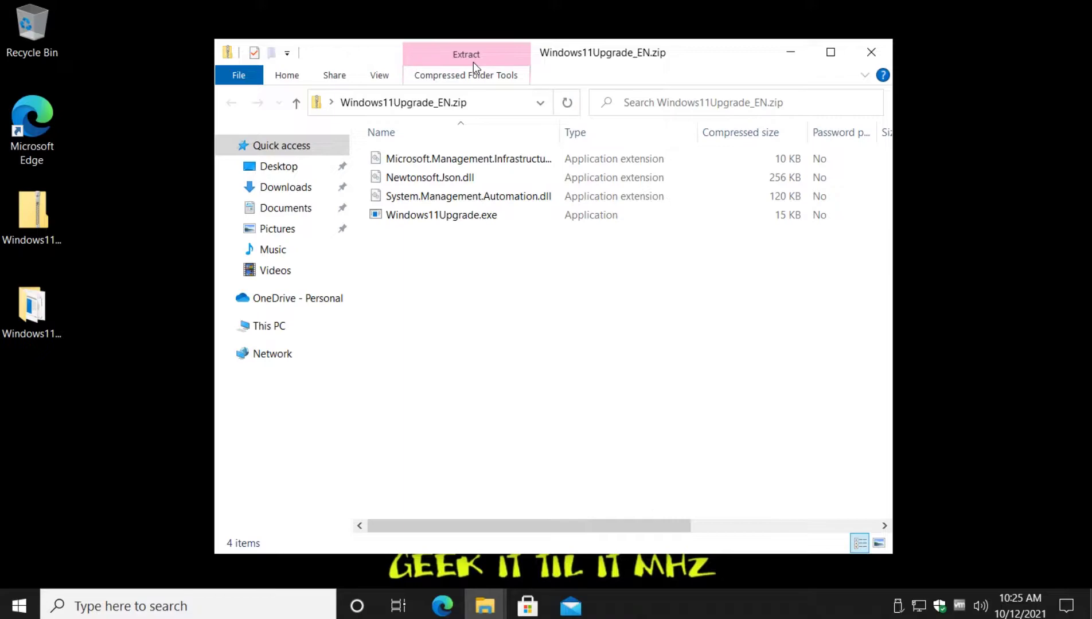
left_click(464, 75)
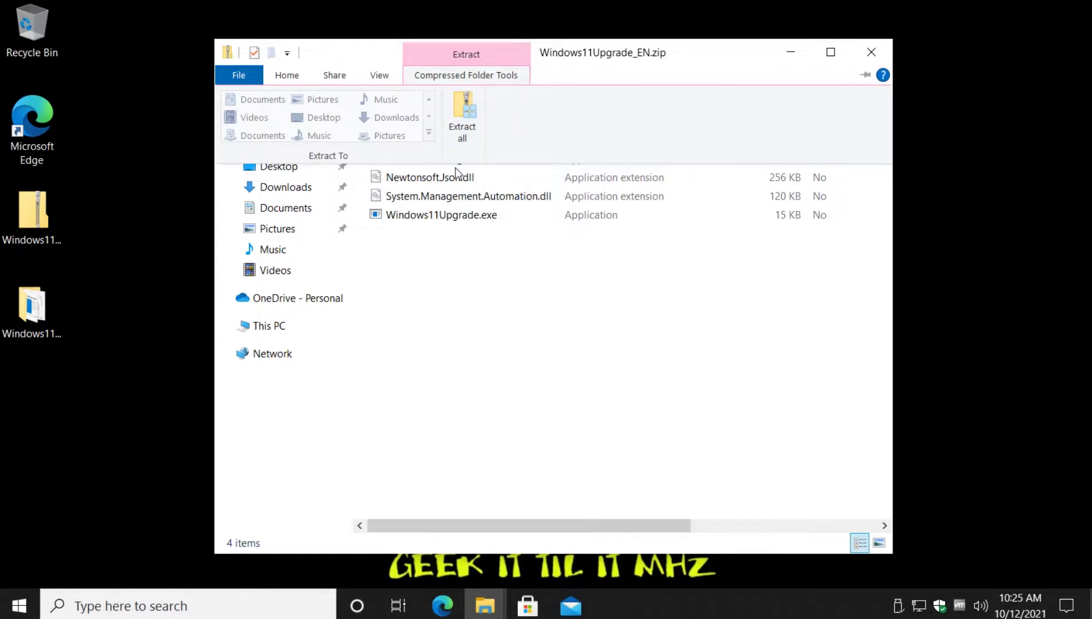
left_click(871, 52)
double_click(51, 321)
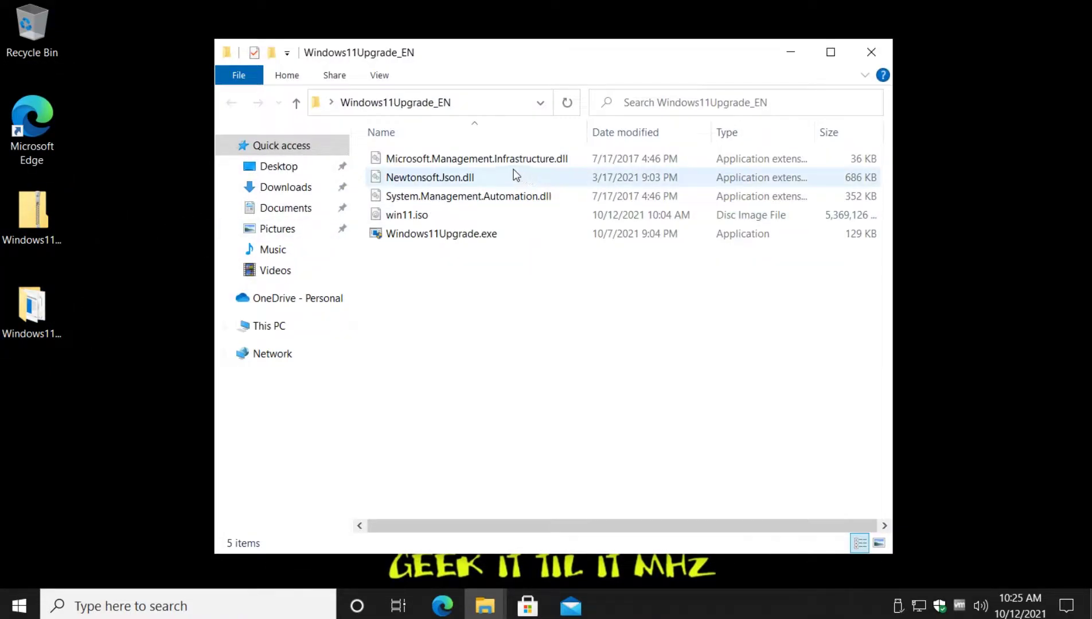
- Run Windows11Upgrade.exe from the Windows11Upgrade_EN folder and approve the User Account Control prompt
left_click(426, 236)
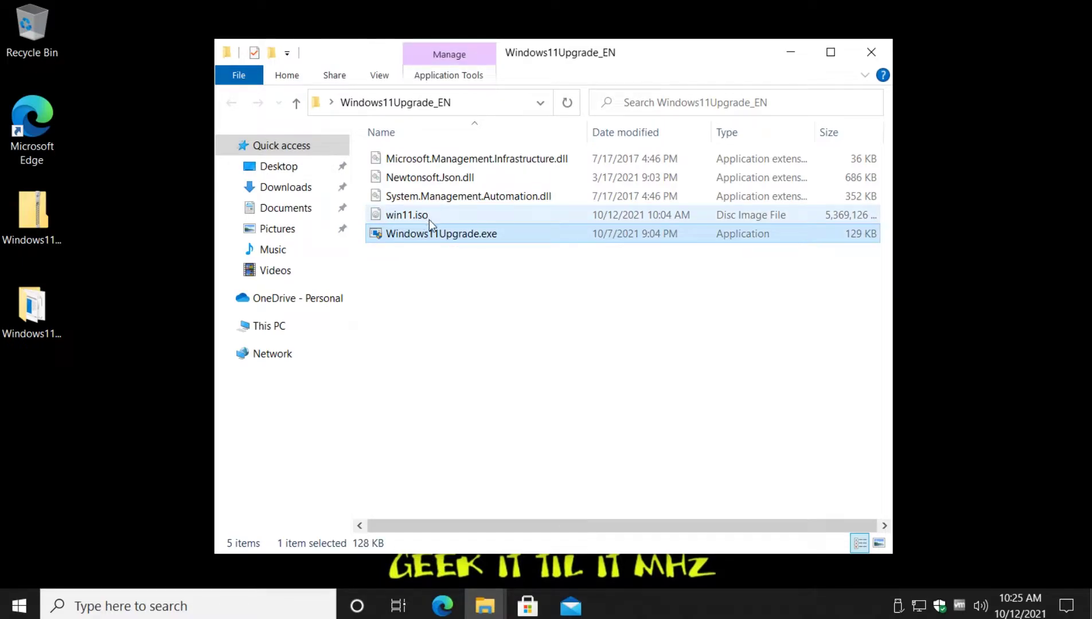
mouse_move(418, 218)
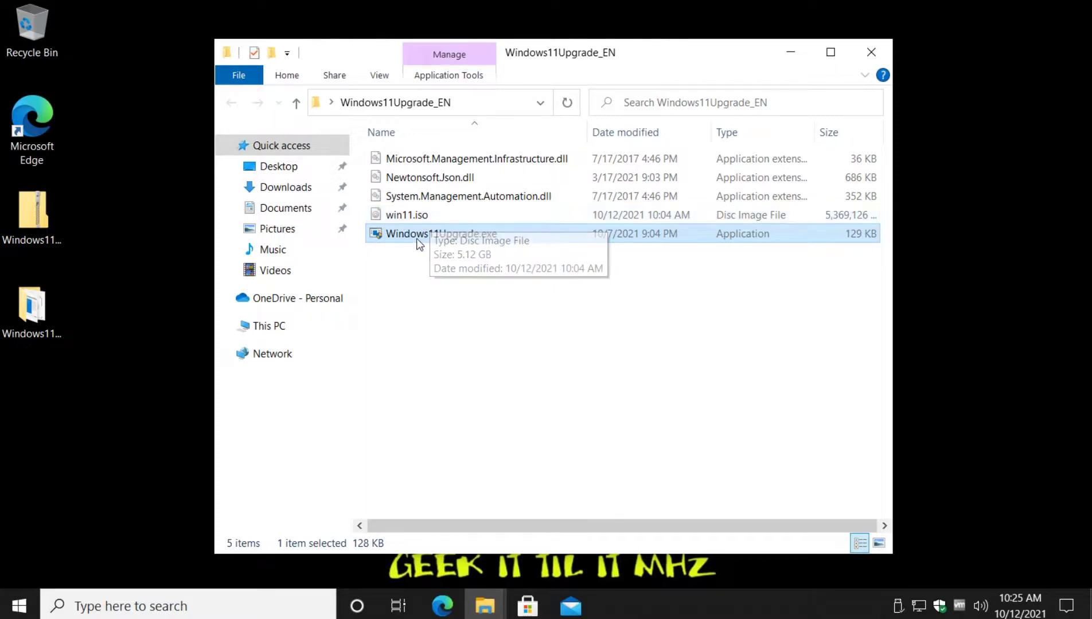
double_click(422, 234)
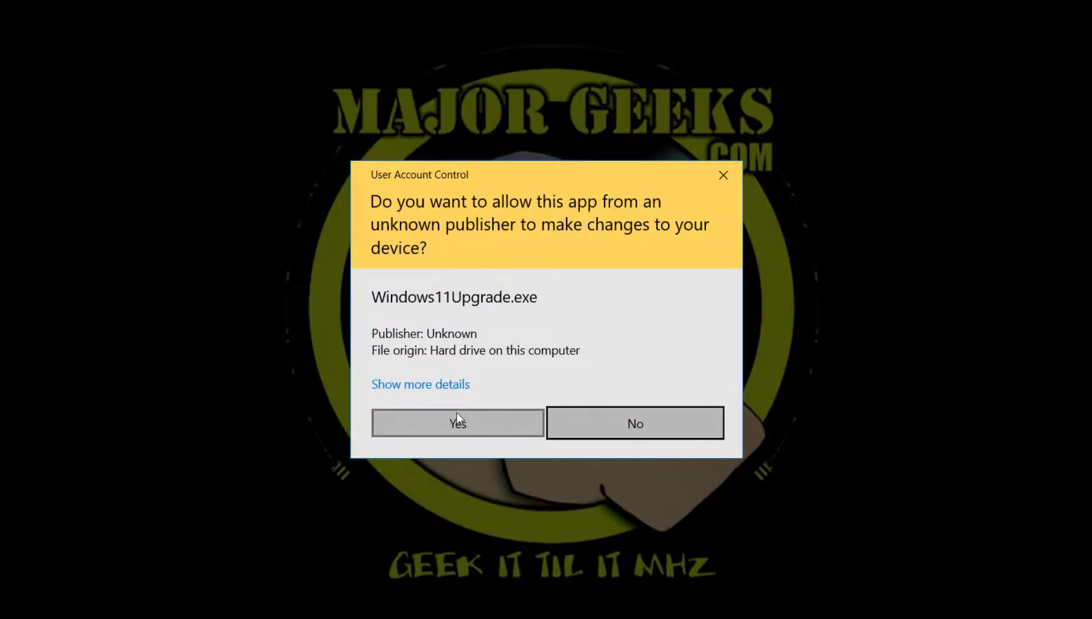
left_click(453, 422)
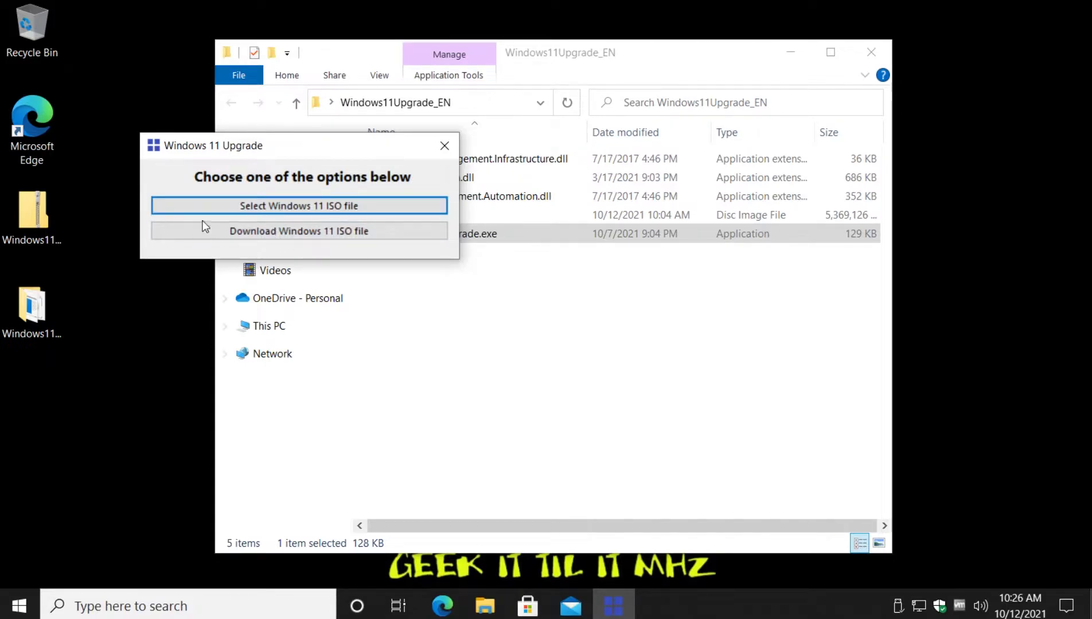
- Select Desktop > Windows11Upgrade_EN > win11.iso as the Windows 11 ISO file
left_click(266, 205)
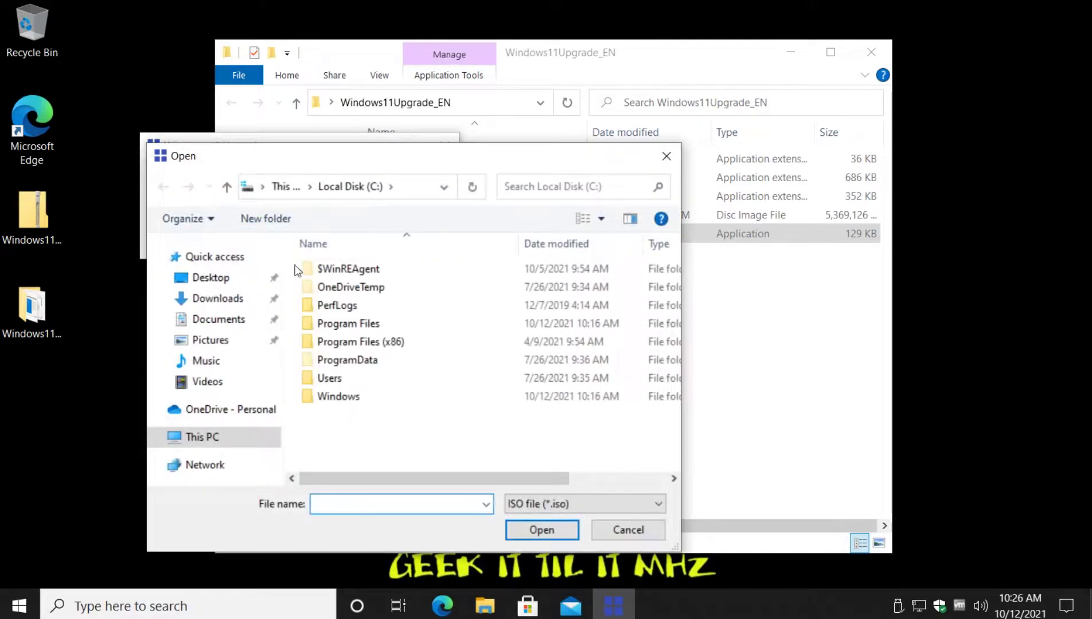
left_click(211, 279)
double_click(337, 274)
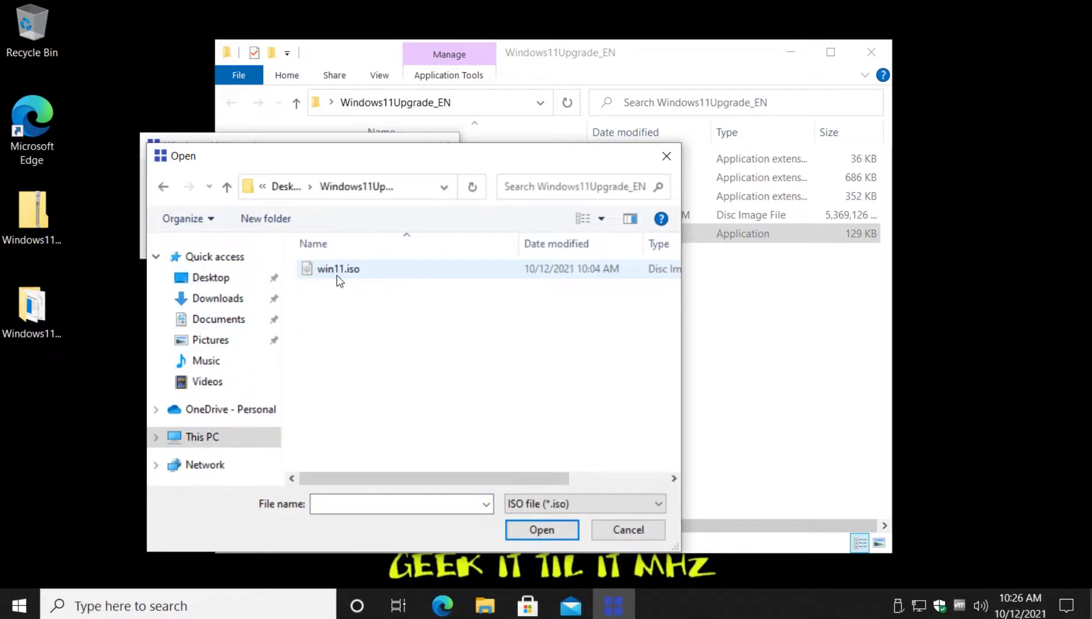
double_click(344, 270)
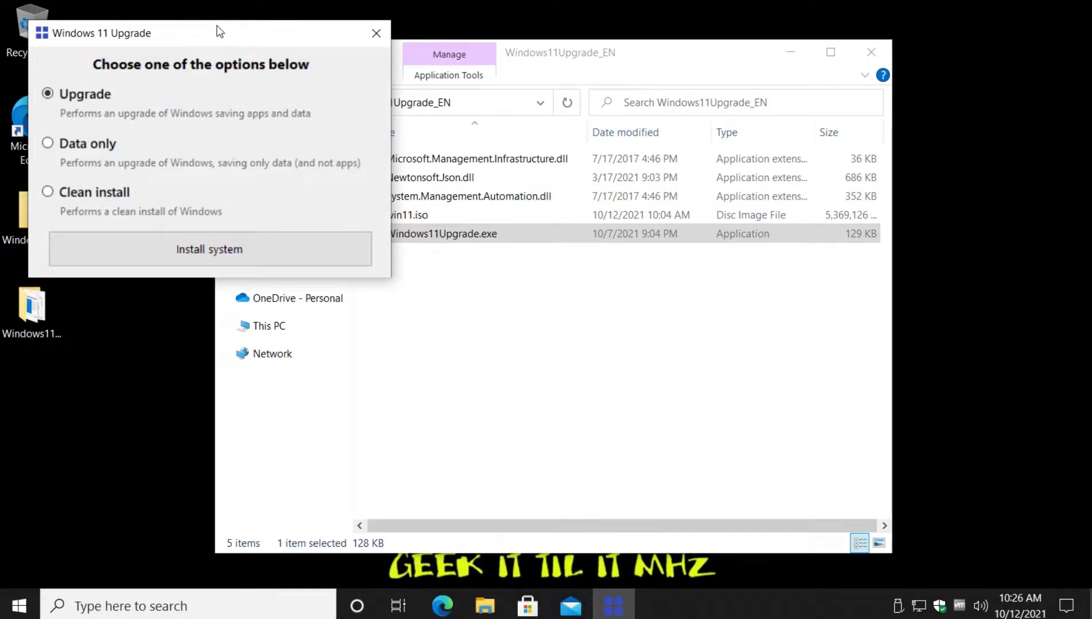
- Keep the Upgrade option that saves apps and data and start Install system
left_click_drag(218, 35, 471, 51)
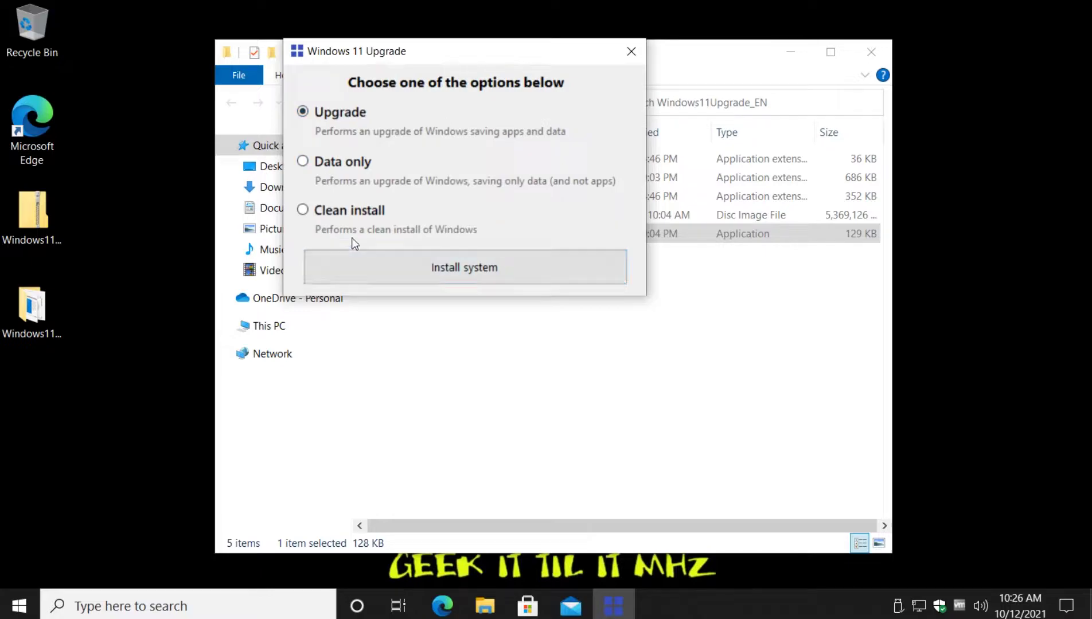
left_click(364, 210)
left_click(336, 113)
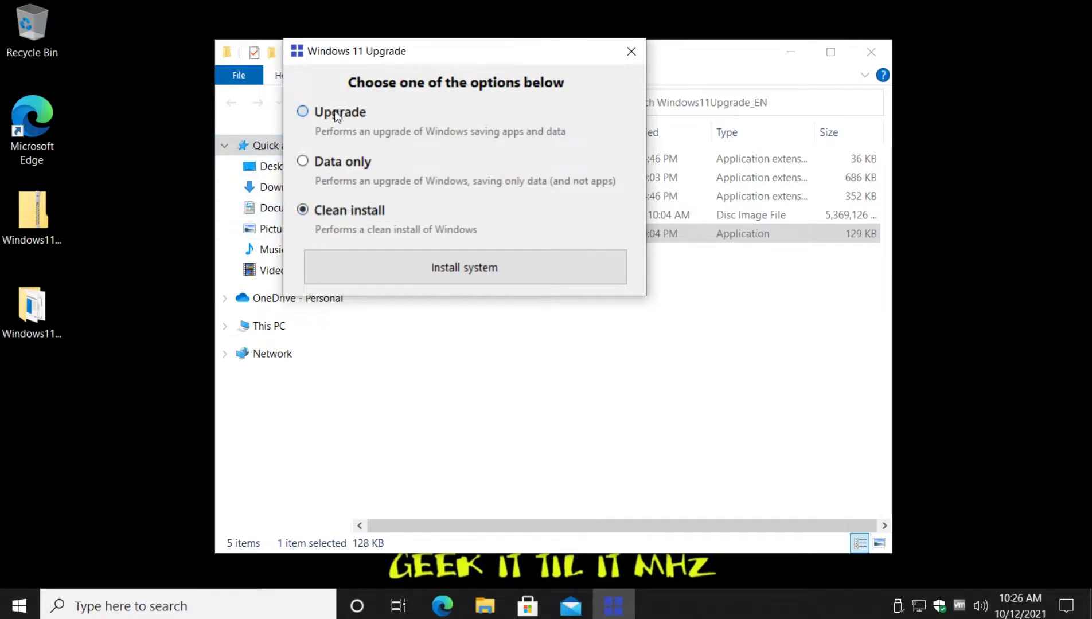
left_click(467, 275)
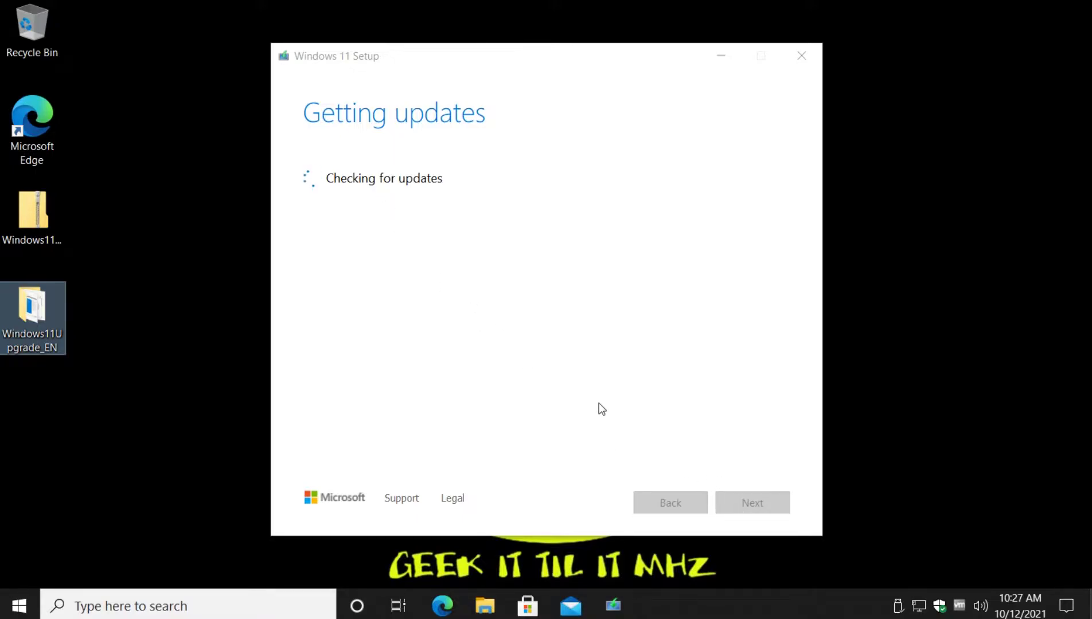
- Deselect the desktop icon while Setup gets updates and installs Windows 11 to 7%
left_click(183, 288)
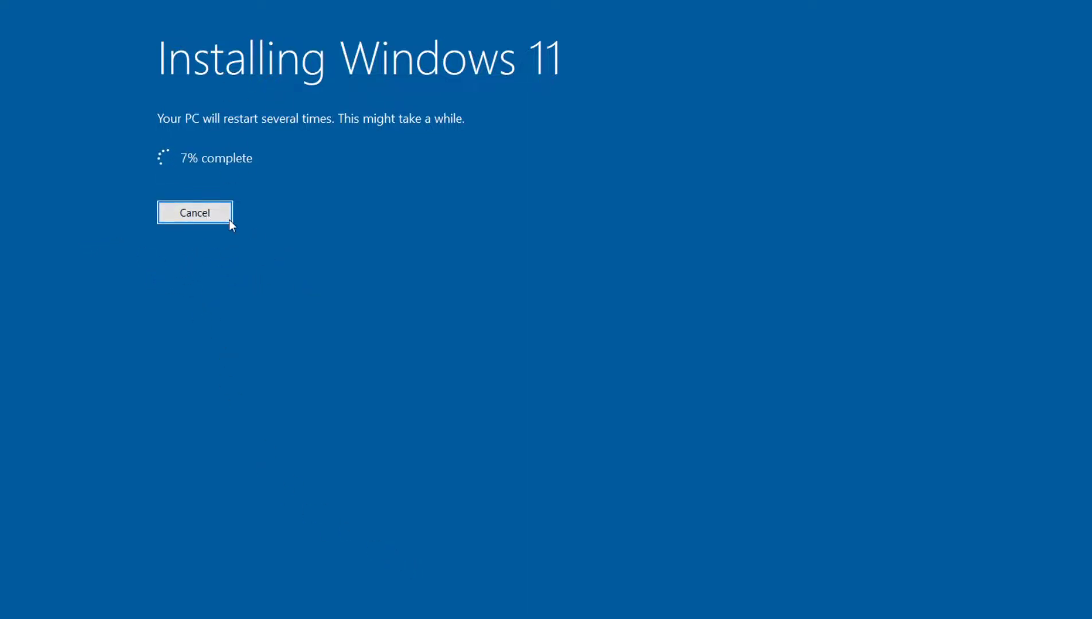
- Cancel the Windows 11 installation and dismiss the Start menu, returning to the desktop
left_click(532, 367)
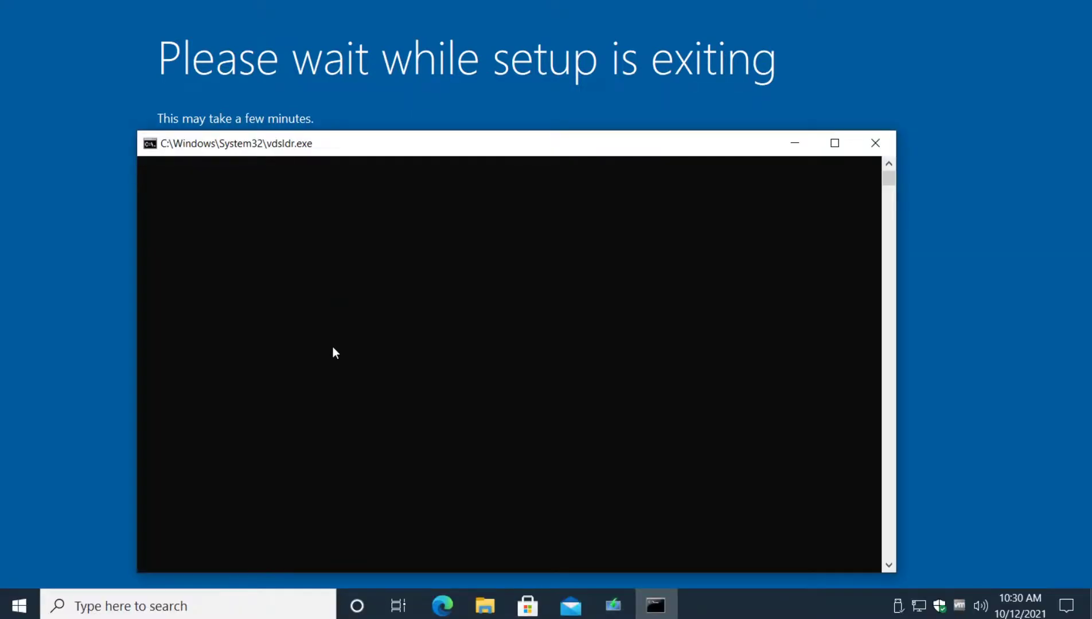
key("super")
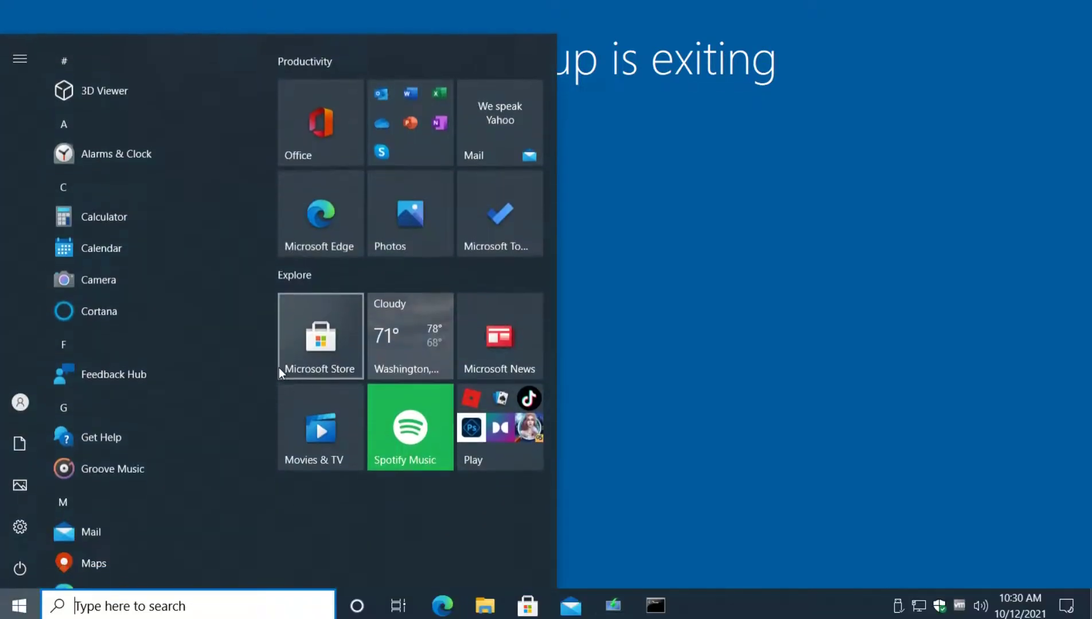
left_click(640, 404)
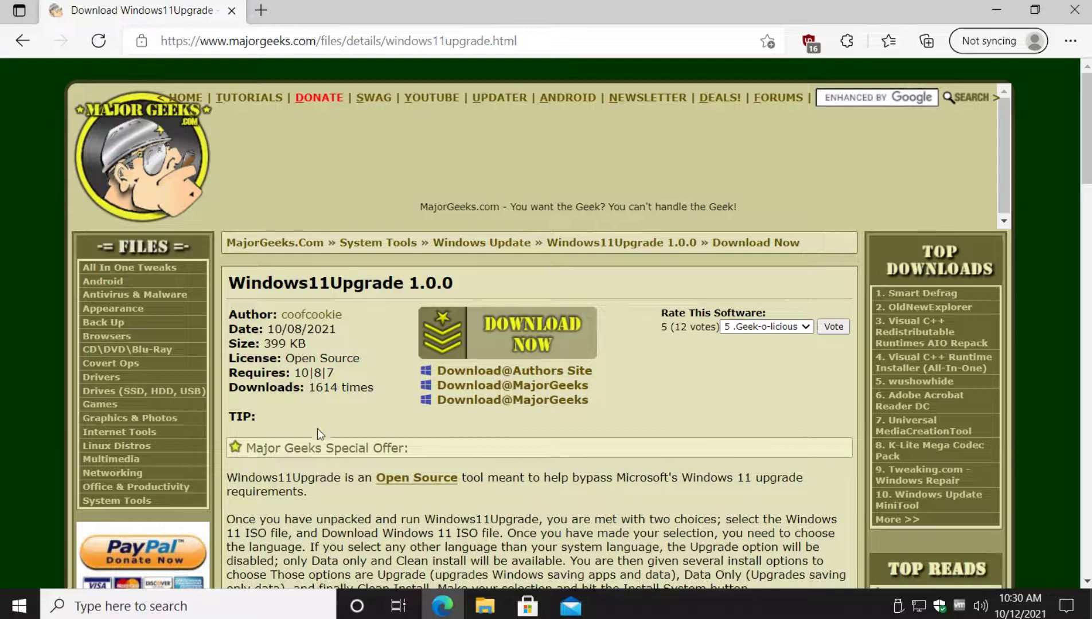
scroll(334, 419, "down", 1)
scroll(310, 378, "up", 1)
scroll(283, 403, "down", 2)
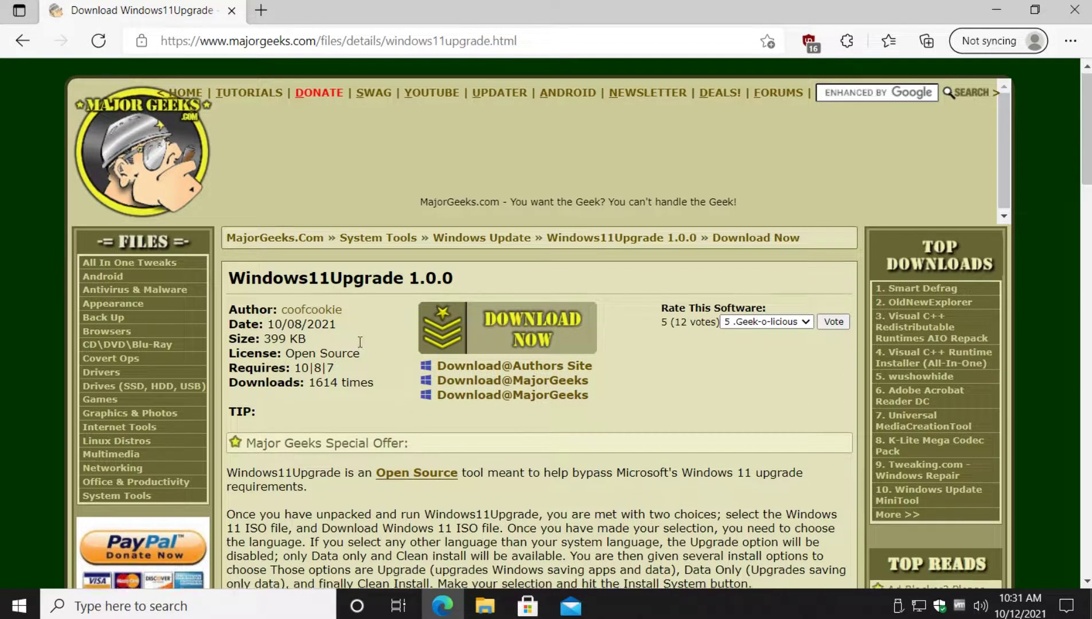
scroll(361, 347, "up", 1)
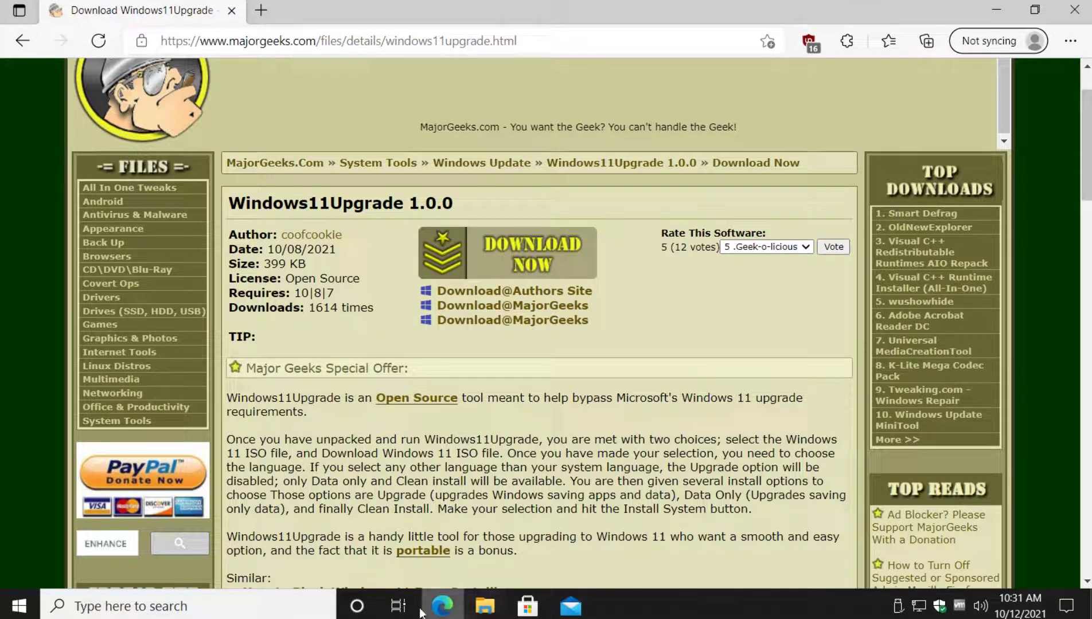
left_click(485, 608)
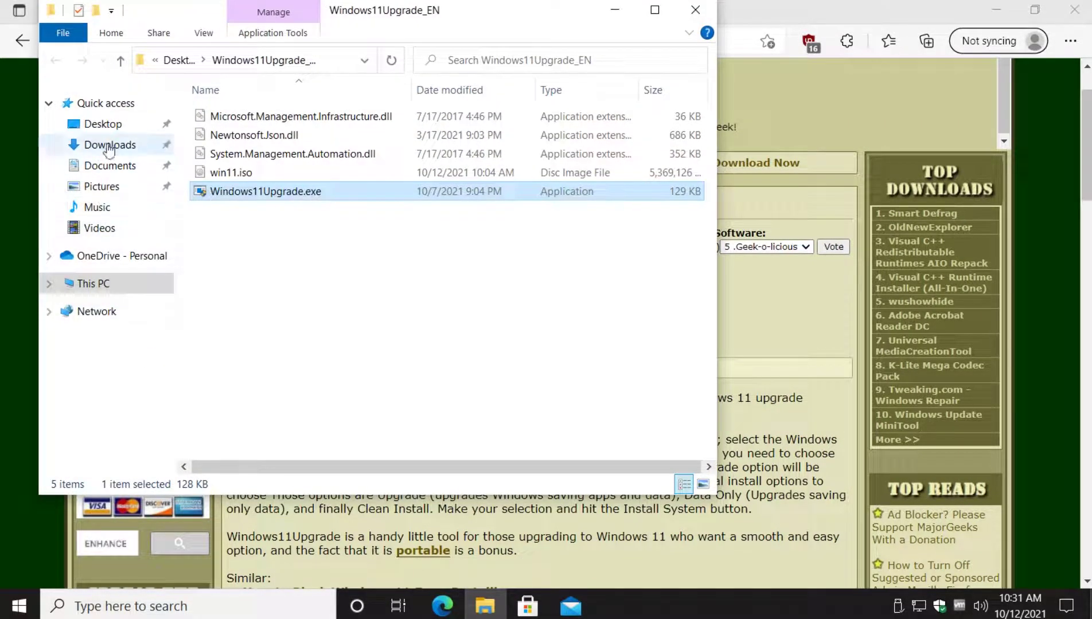
left_click(116, 127)
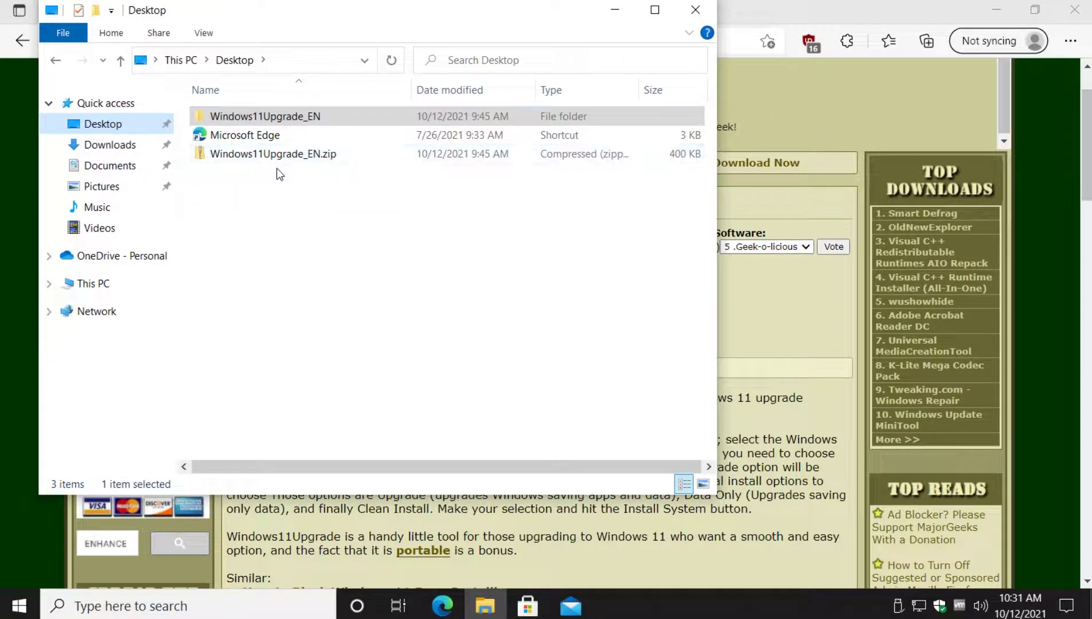
left_click(791, 335)
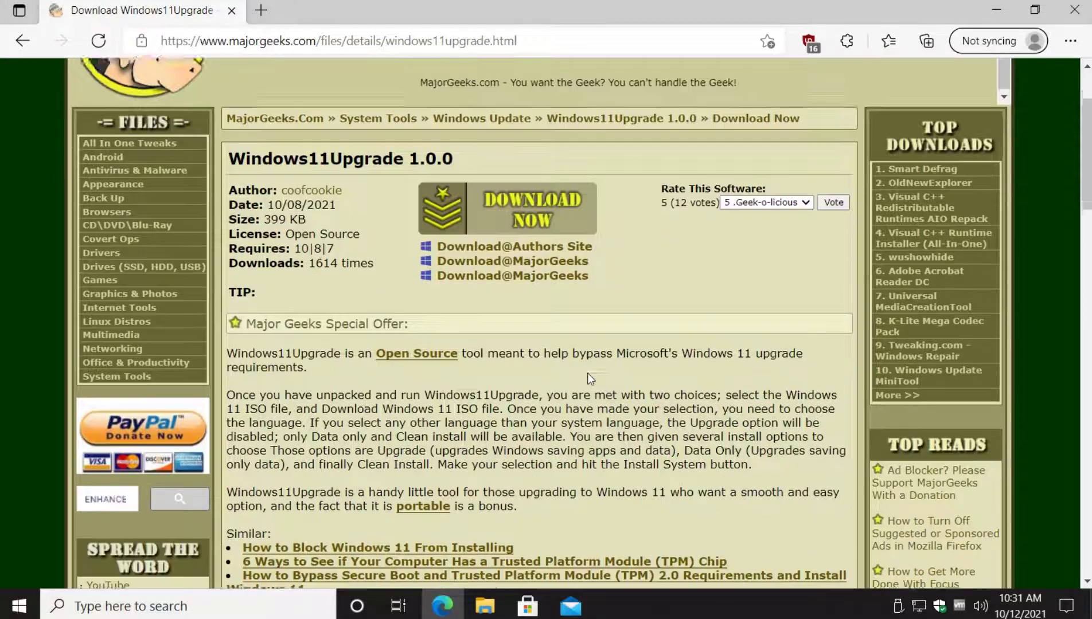
scroll(587, 373, "down", 5)
scroll(587, 373, "up", 10)
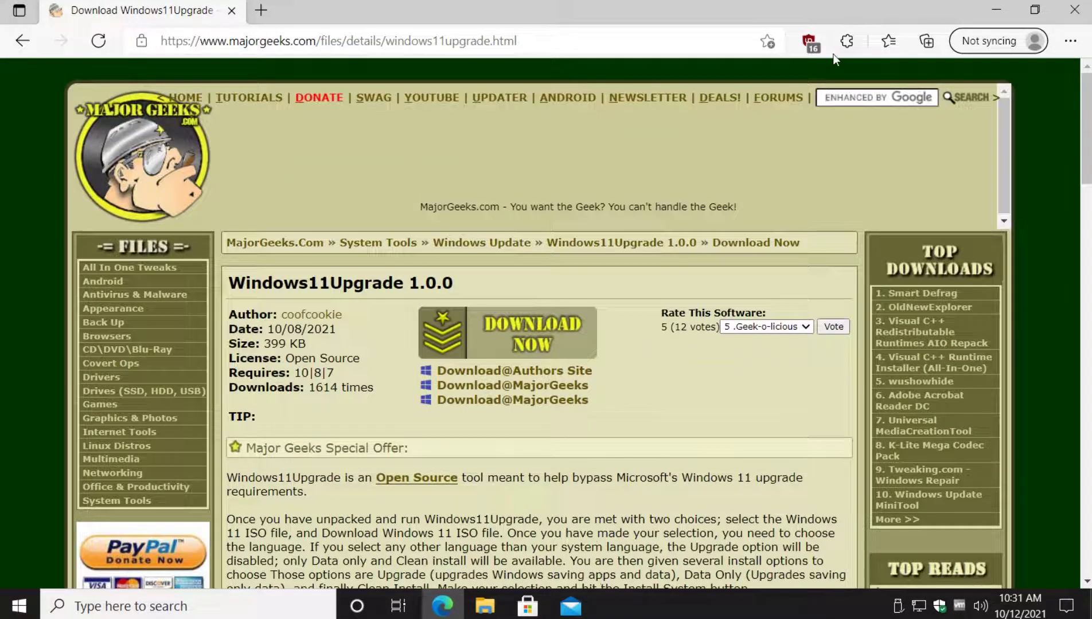
left_click(1005, 8)
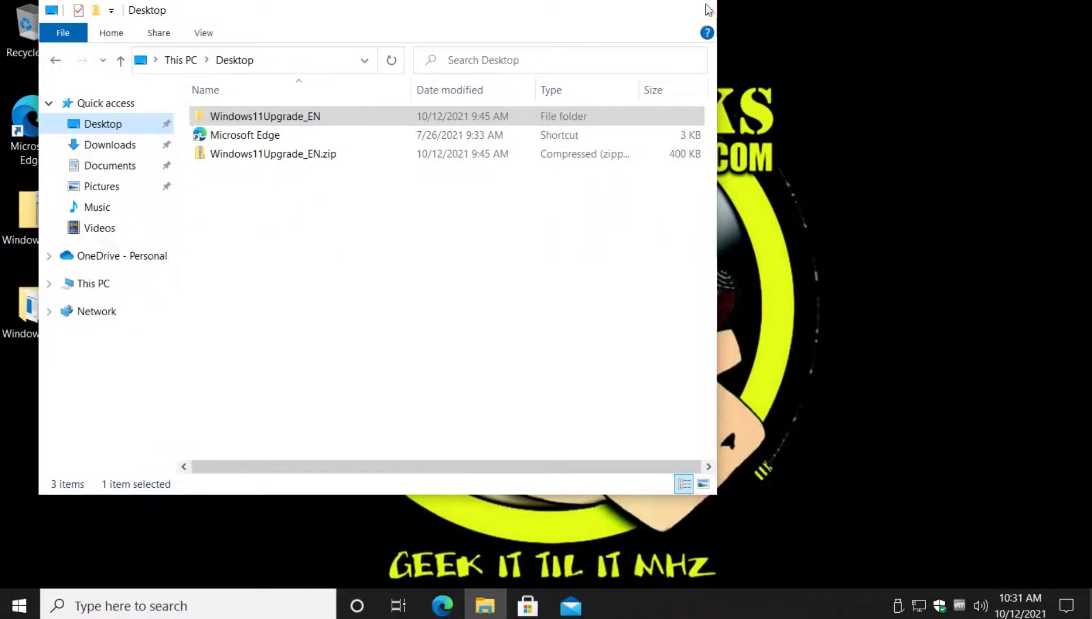
left_click(695, 10)
left_click(442, 607)
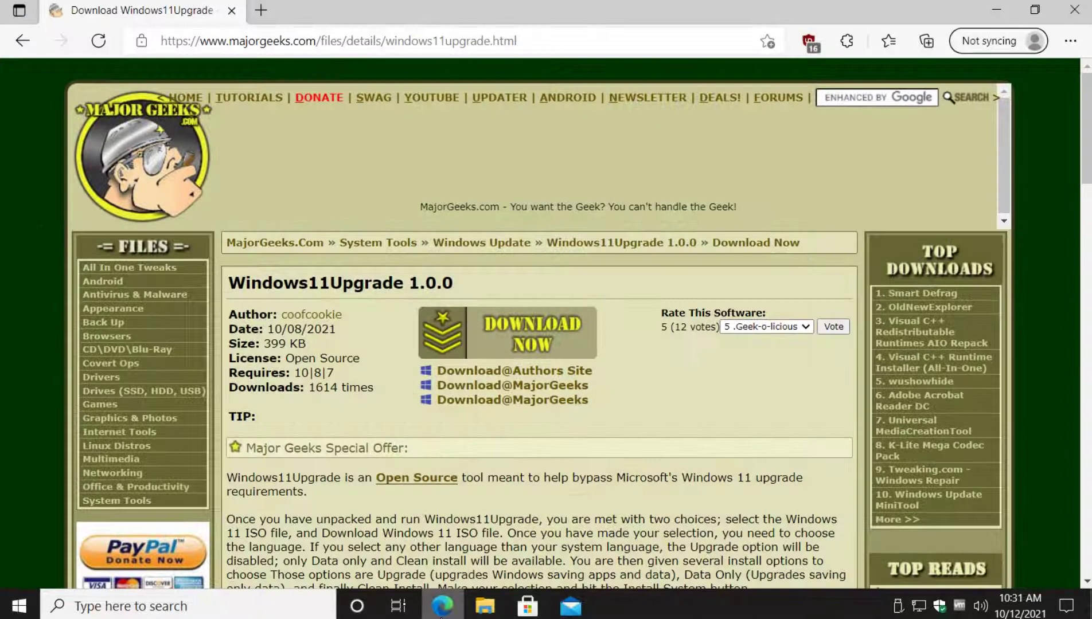